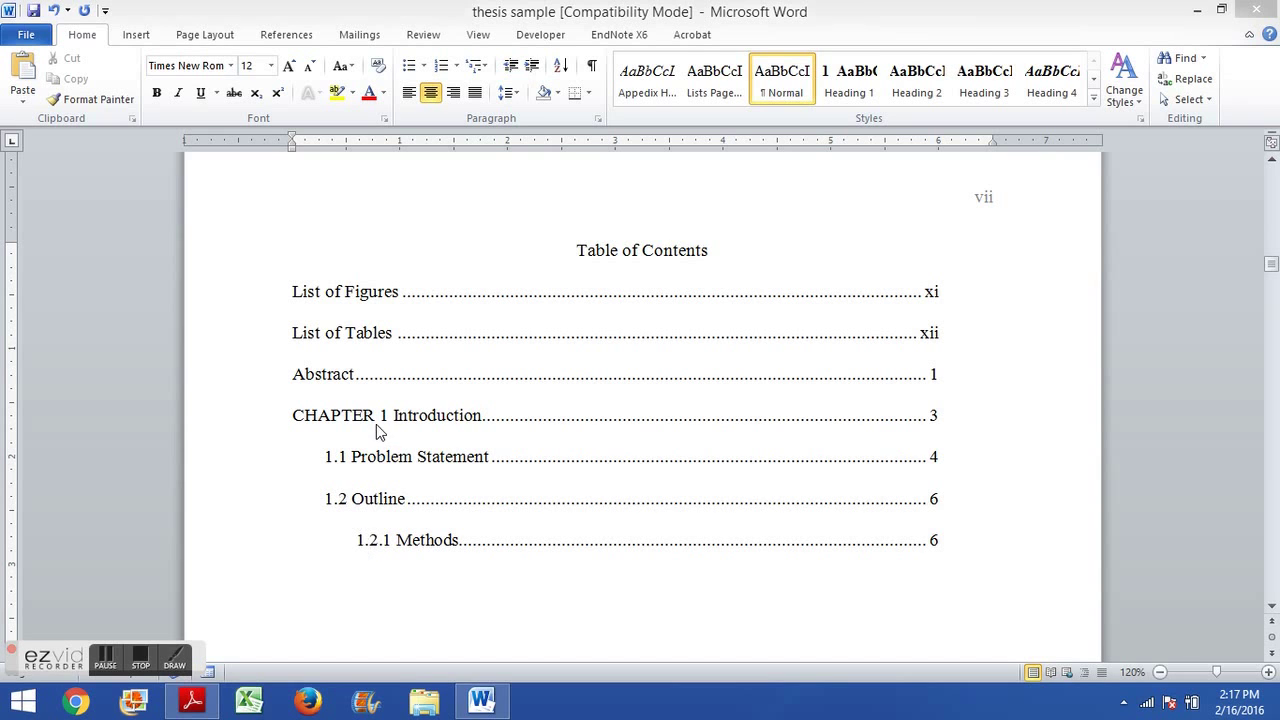
Undo the generated contents field and select the plain entries from List of Figures to 1.2.1 Methods.
{"action": "key", "text": "ctrl+z"}
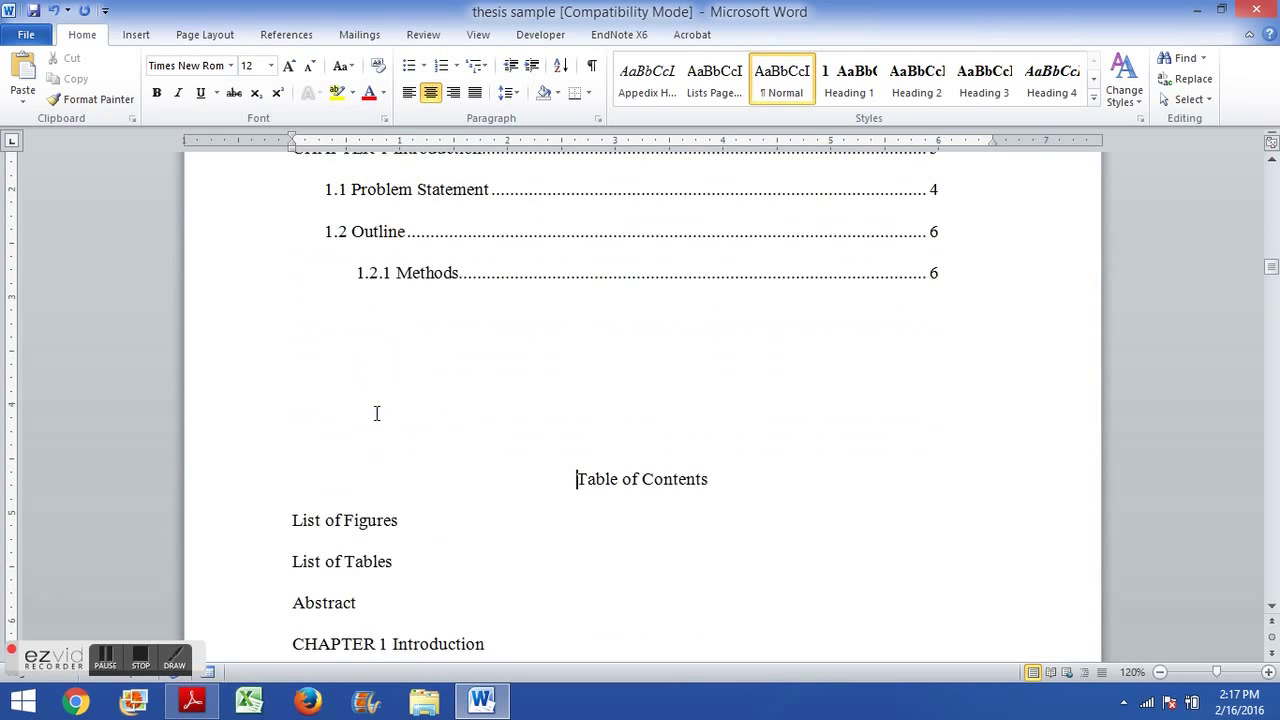
{"action": "scroll", "coordinate": [377, 413], "scroll_direction": "down", "scroll_amount": 1}
{"action": "key", "text": "ctrl+z"}
{"action": "scroll", "coordinate": [534, 443], "scroll_direction": "down", "scroll_amount": 1}
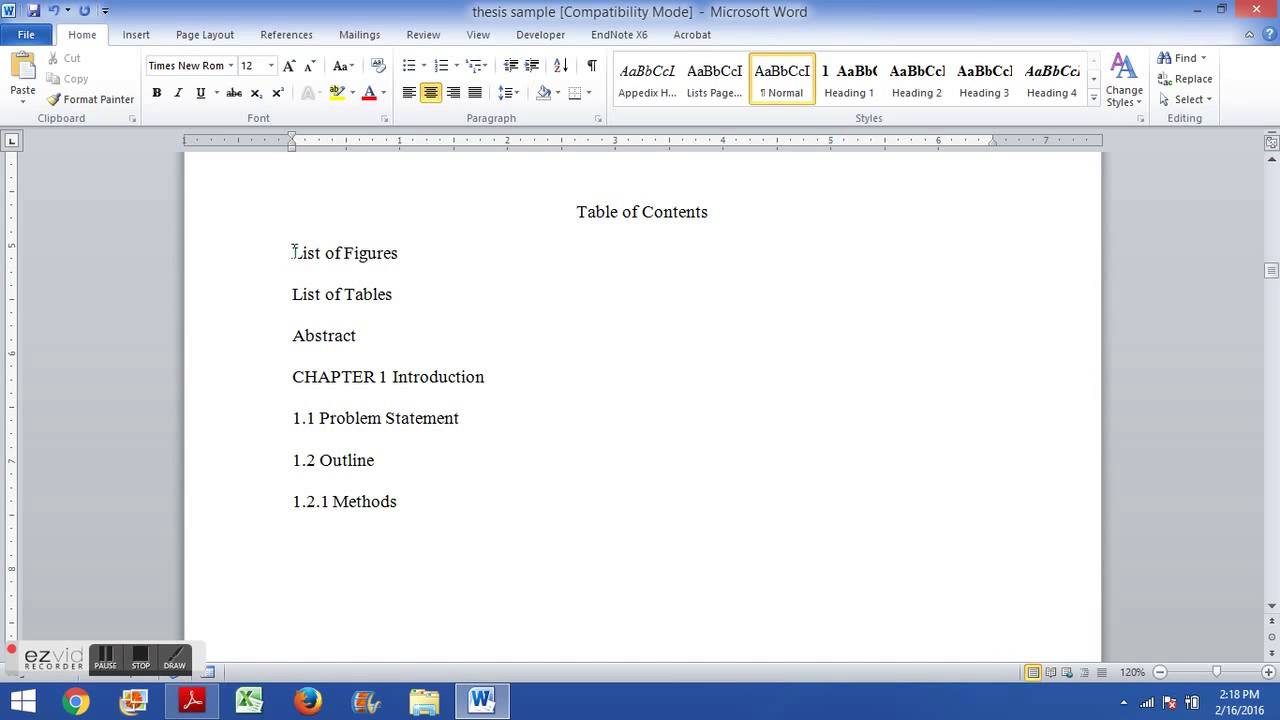
{"action": "left_click_drag", "start_coordinate": [293, 253], "coordinate": [487, 495]}
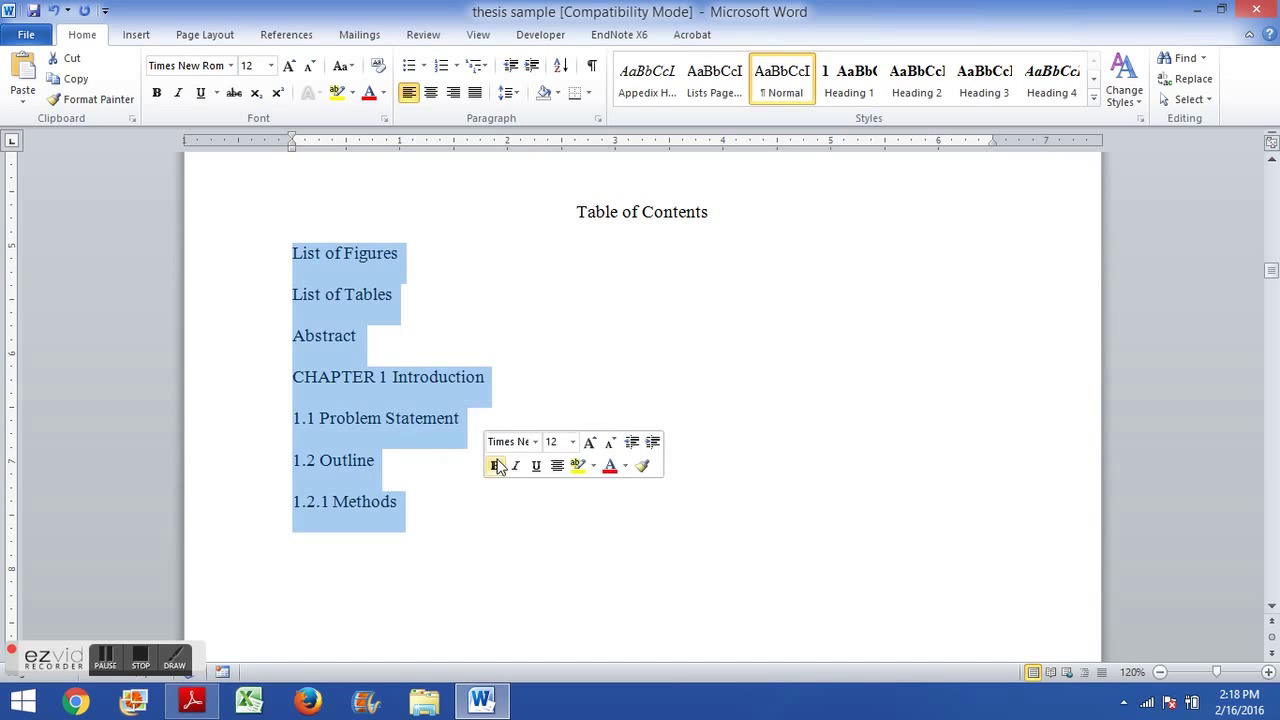
{"action": "left_click_drag", "start_coordinate": [317, 253], "coordinate": [520, 517]}
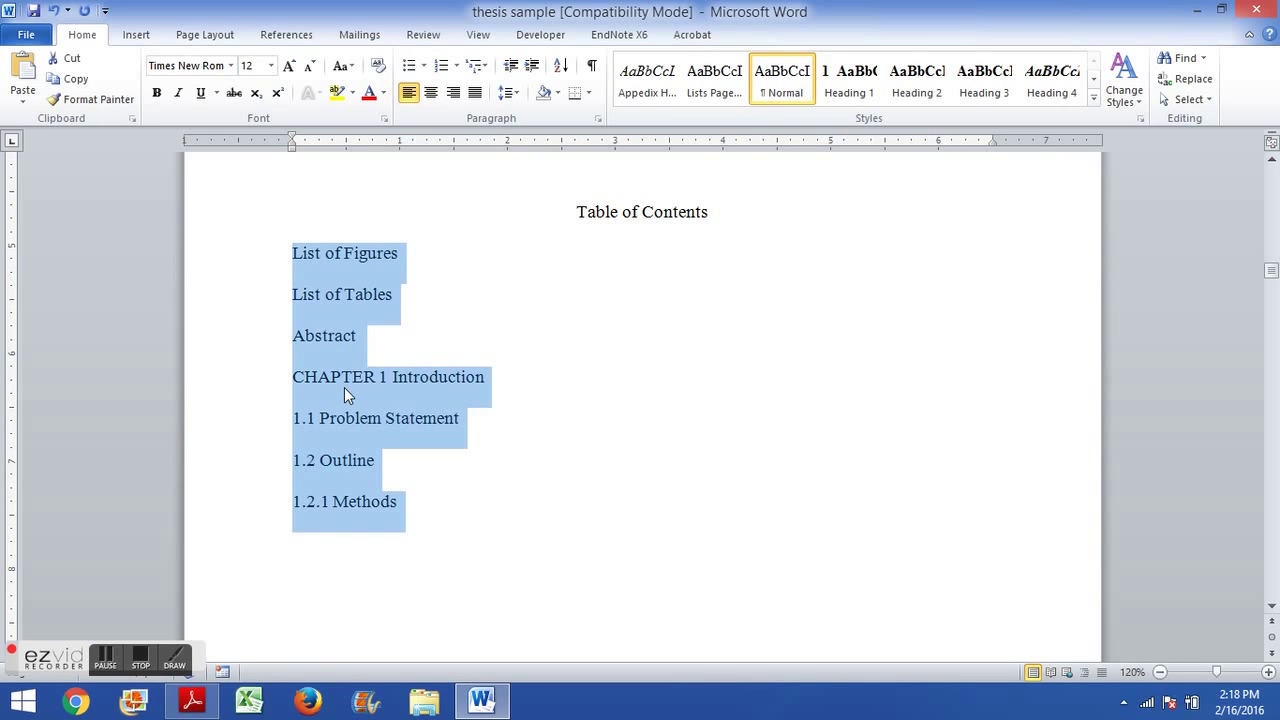
Open Paragraph settings for the selected contents entries, showing left alignment and double line spacing.
{"action": "right_click", "coordinate": [339, 253]}
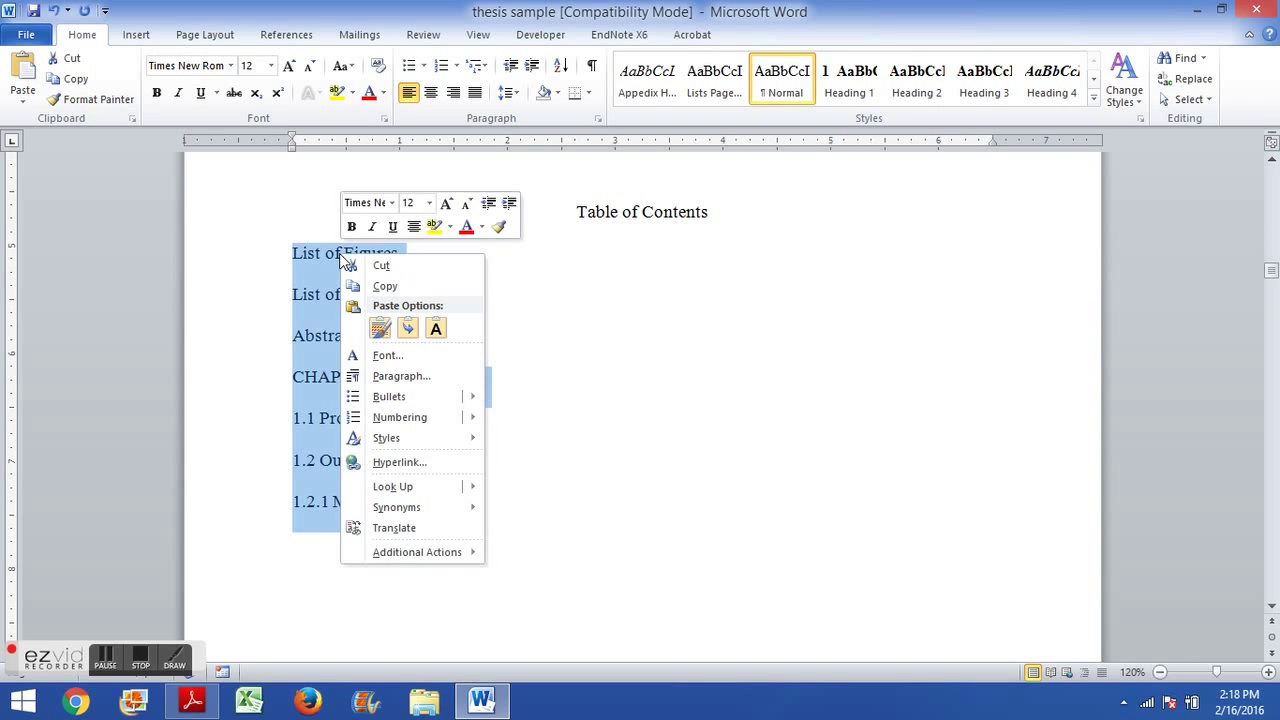
{"action": "left_click", "coordinate": [411, 380]}
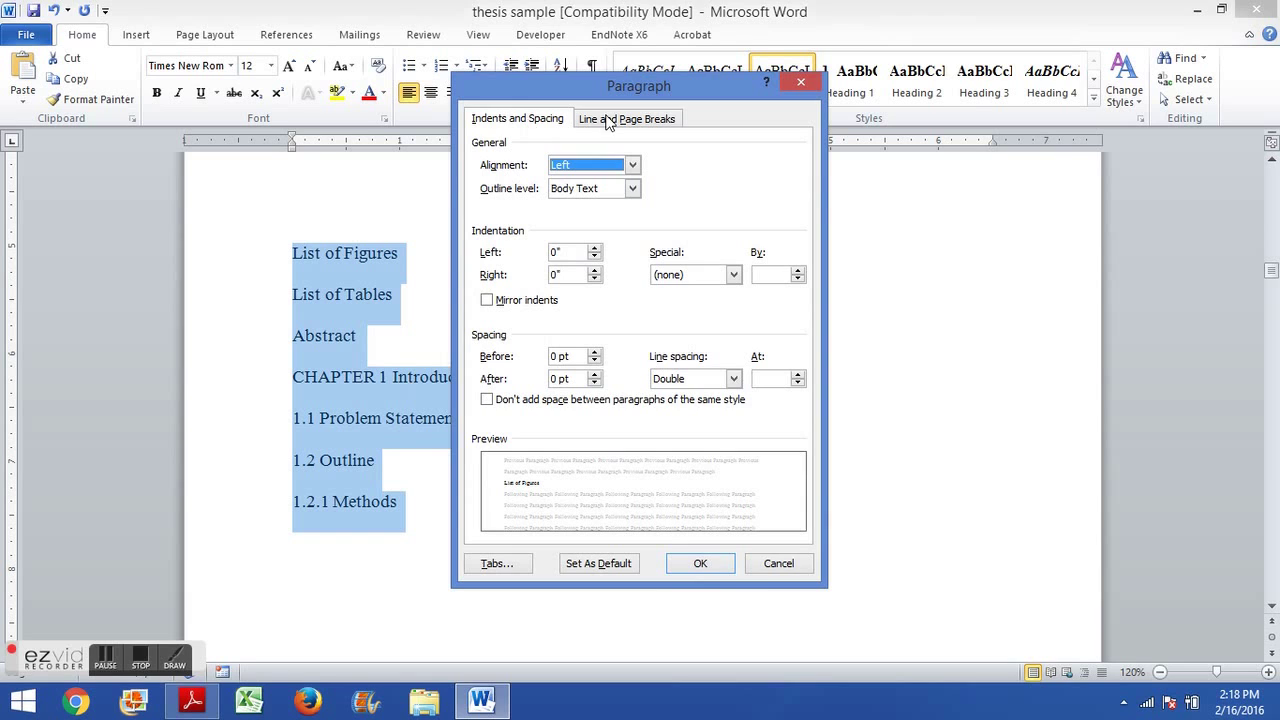
{"action": "left_click", "coordinate": [775, 563]}
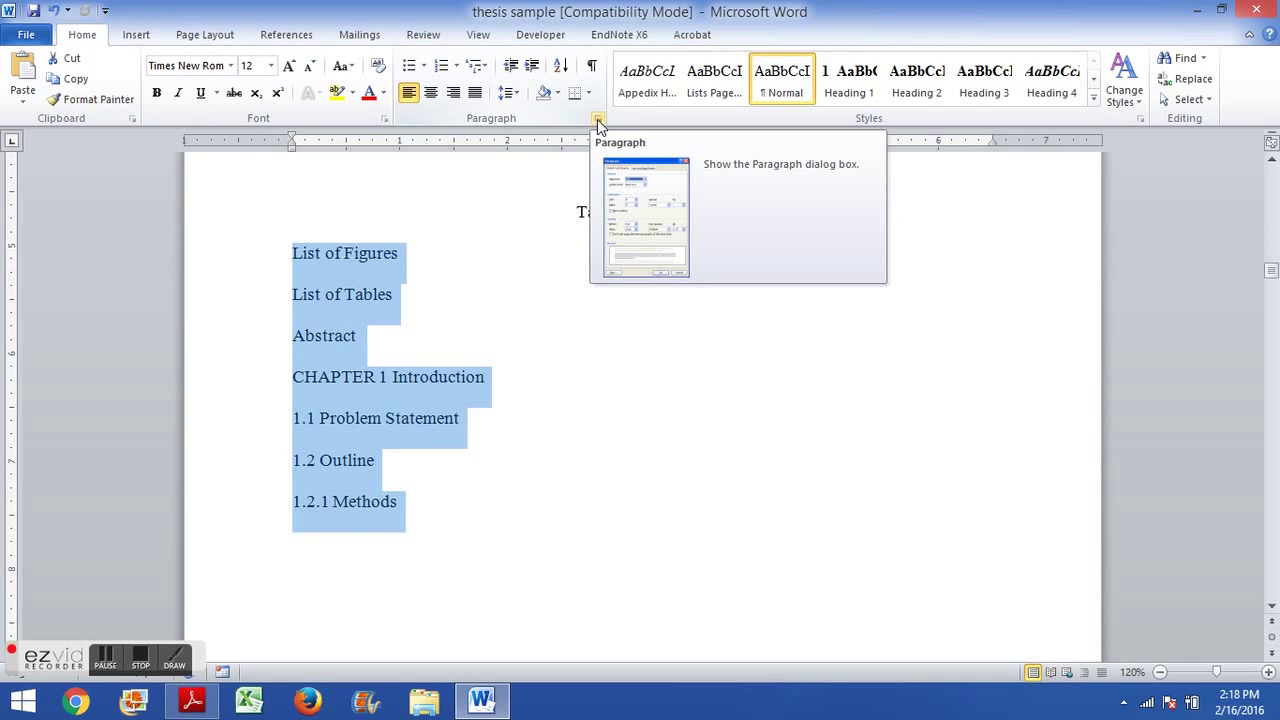
{"action": "left_click", "coordinate": [598, 121]}
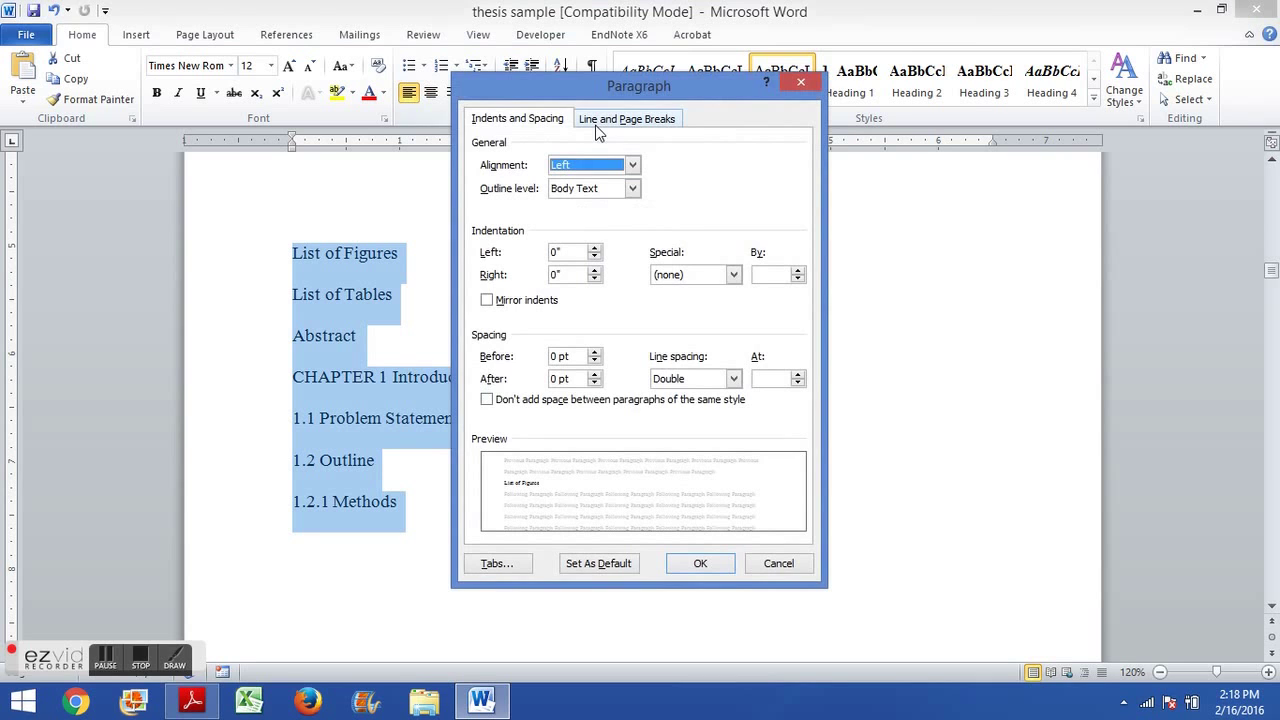
{"action": "left_click", "coordinate": [785, 564]}
{"action": "right_click", "coordinate": [333, 256]}
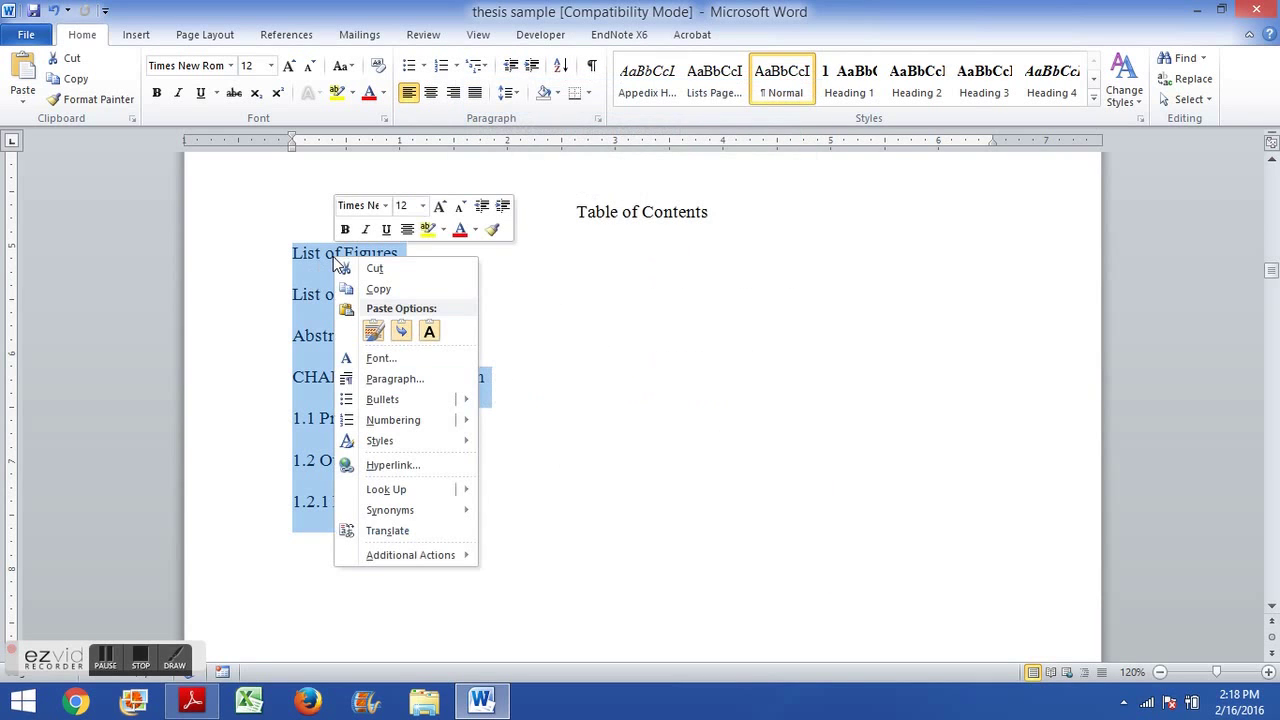
{"action": "left_click", "coordinate": [418, 380]}
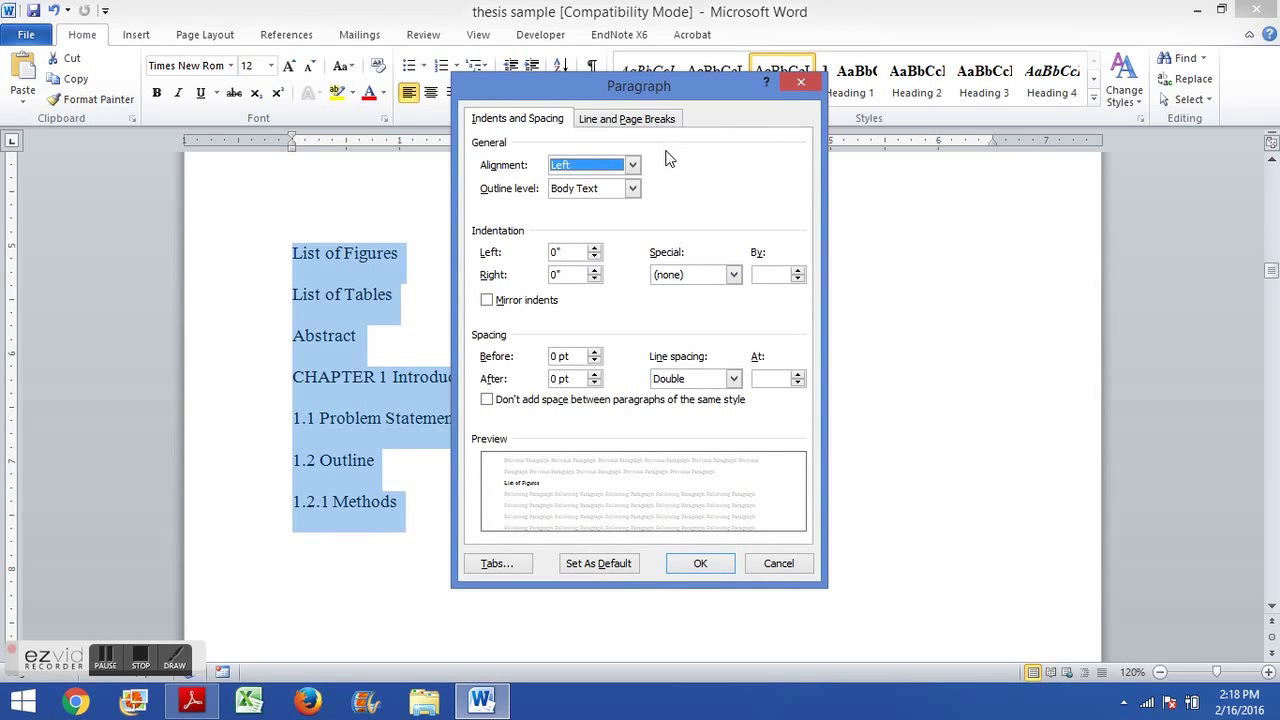
Add a right-aligned 6-inch tab stop with a dotted leader to the contents entries.
{"action": "left_click", "coordinate": [510, 566]}
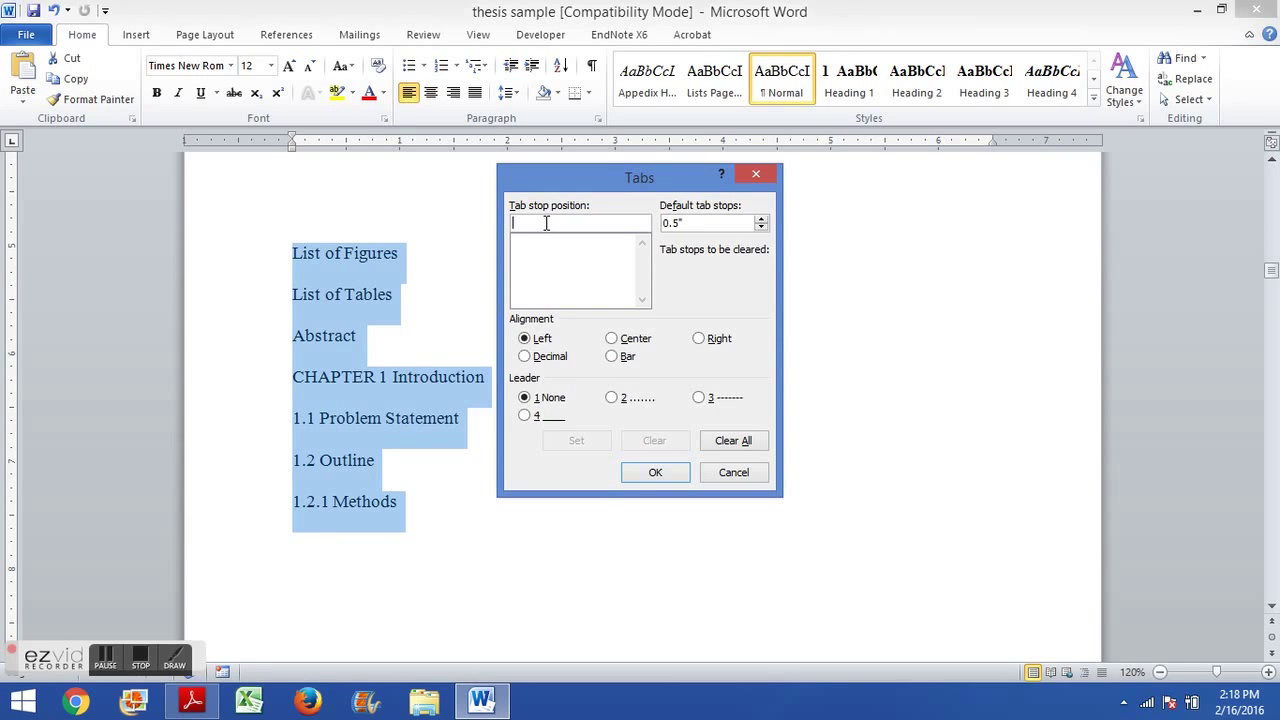
{"action": "type", "text": "6"}
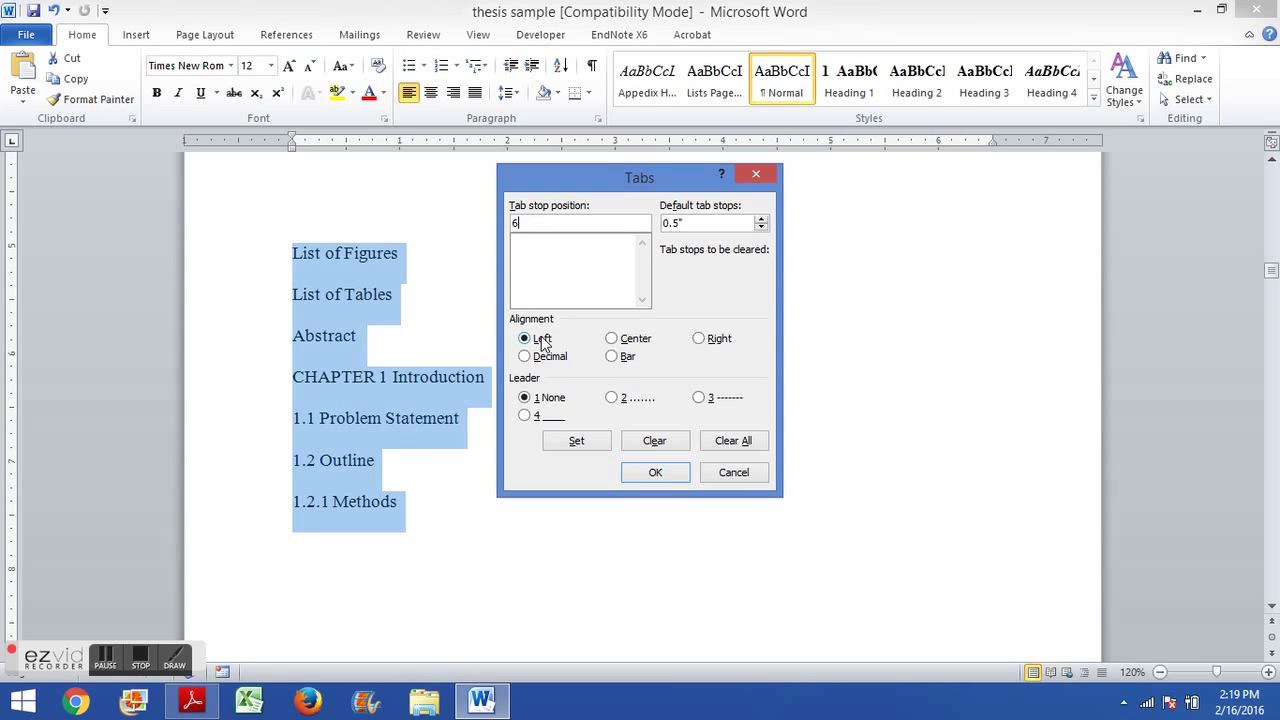
{"action": "left_click", "coordinate": [699, 340]}
{"action": "left_click", "coordinate": [612, 399]}
{"action": "left_click", "coordinate": [585, 443]}
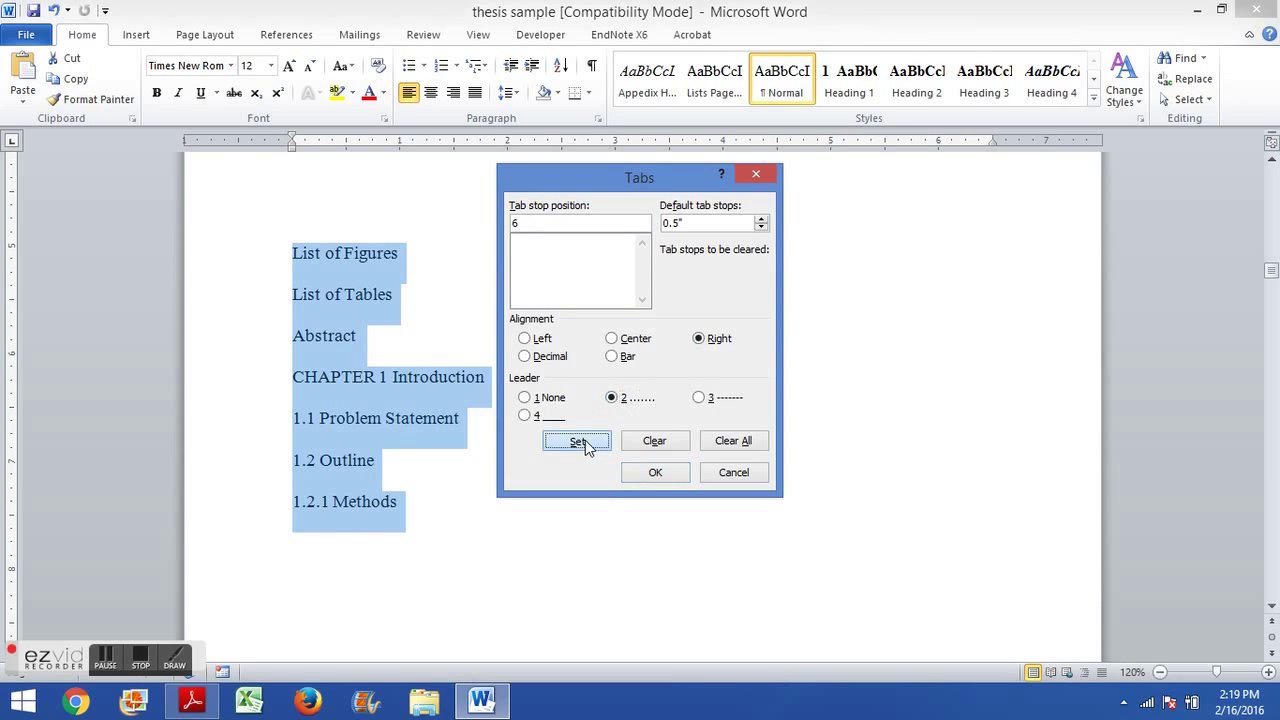
{"action": "left_click", "coordinate": [655, 472]}
Add dotted leaders with page xi after List of Figures and List of Tables.
{"action": "left_click", "coordinate": [455, 362]}
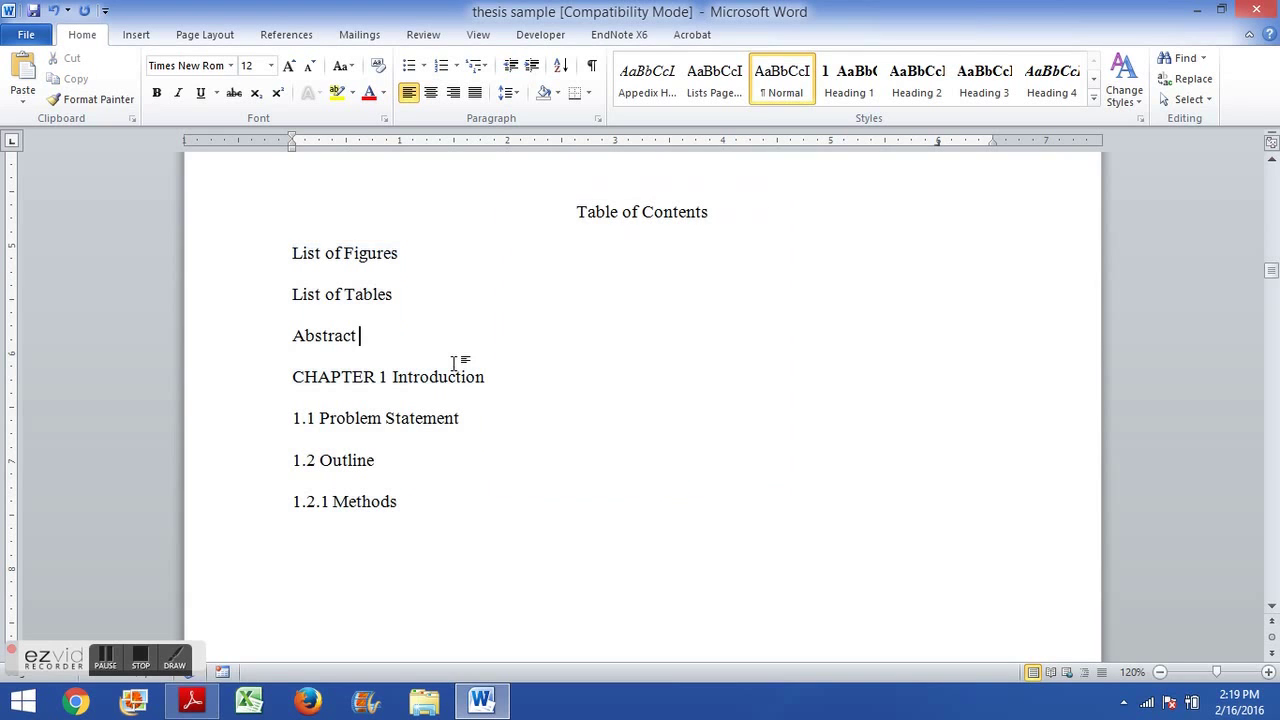
{"action": "left_click", "coordinate": [400, 252]}
{"action": "key", "text": "Home"}
{"action": "left_click", "coordinate": [401, 253]}
{"action": "key", "text": "Tab"}
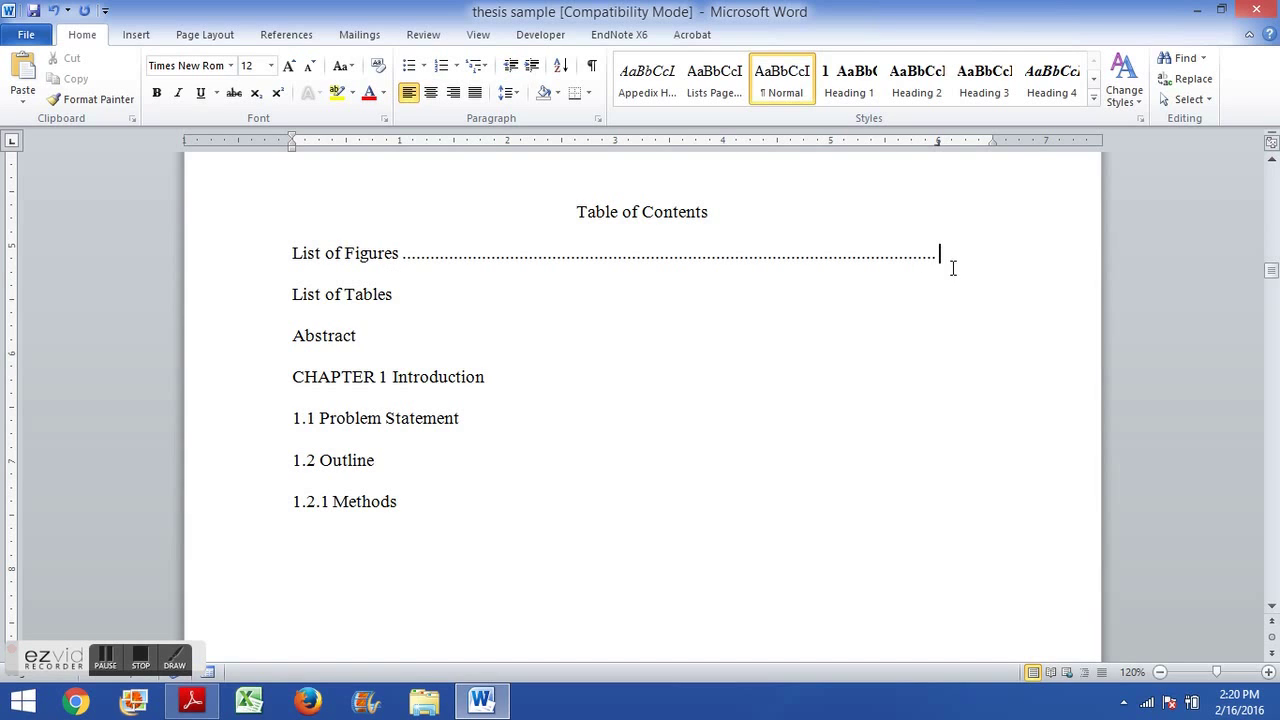
{"action": "type", "text": "xi"}
{"action": "left_click", "coordinate": [411, 298]}
{"action": "key", "text": "Tab"}
{"action": "type", "text": "xi"}
Add leaders and pages to Abstract (1), CHAPTER 1 Introduction (2) and 1.1 Problem Statement (3).
{"action": "left_click", "coordinate": [357, 338]}
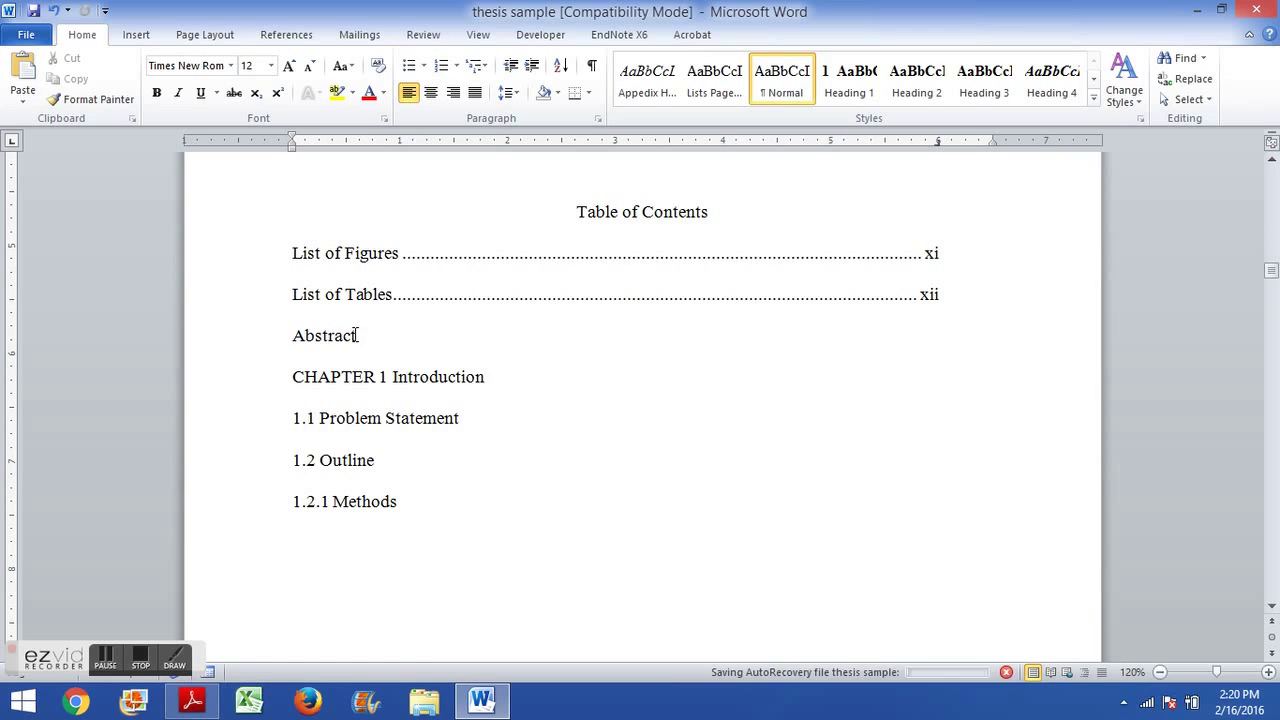
{"action": "key", "text": "Tab"}
{"action": "type", "text": "1"}
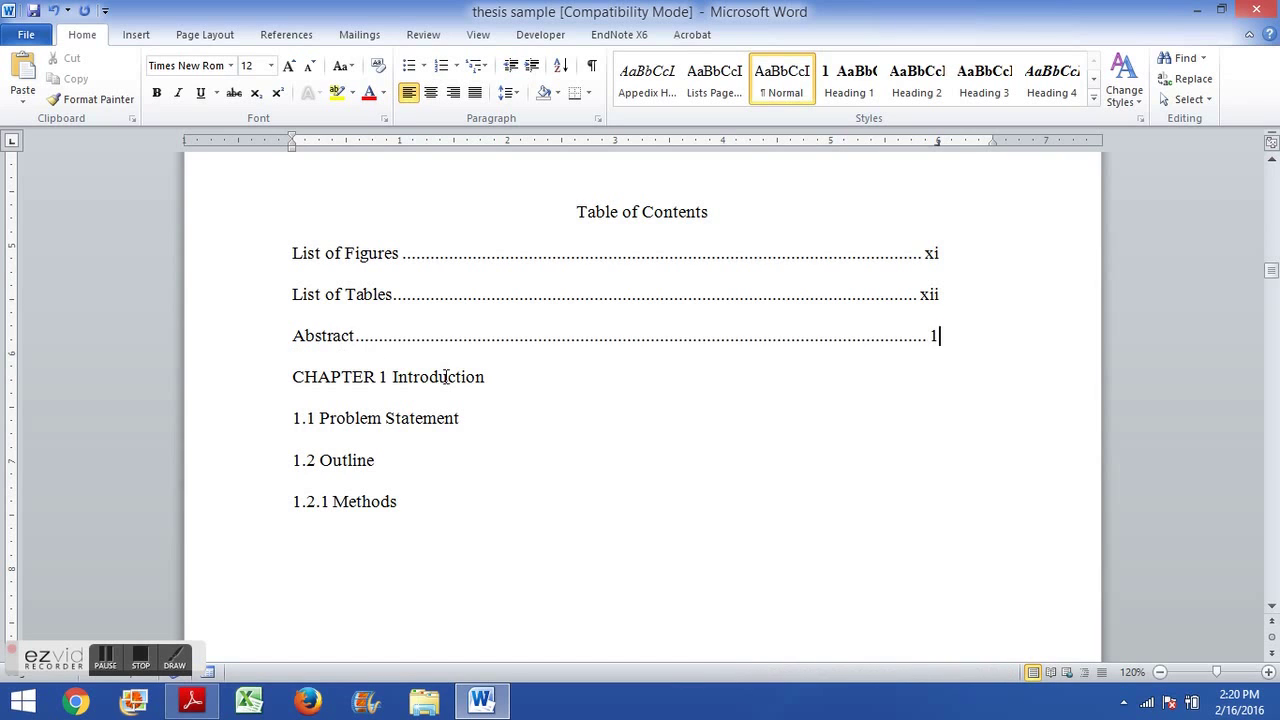
{"action": "left_click", "coordinate": [484, 380]}
{"action": "key", "text": "Tab"}
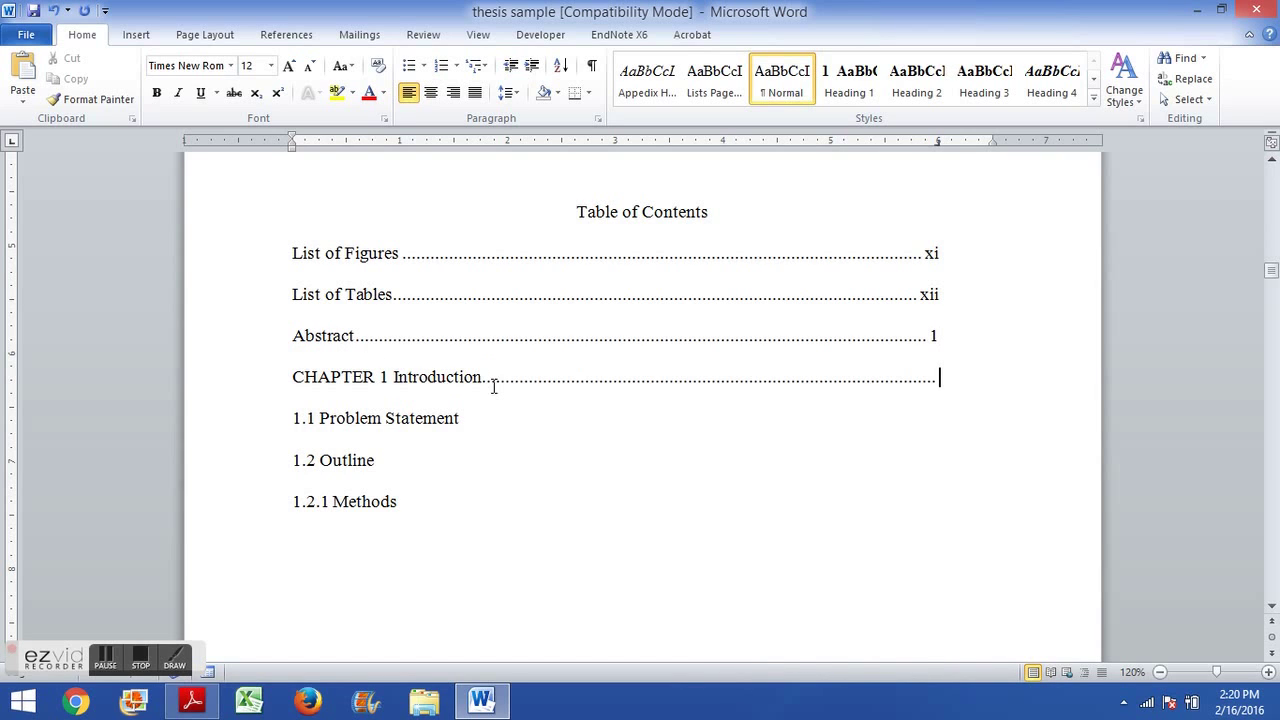
{"action": "type", "text": "2"}
{"action": "left_click", "coordinate": [460, 417]}
{"action": "key", "text": "Tab"}
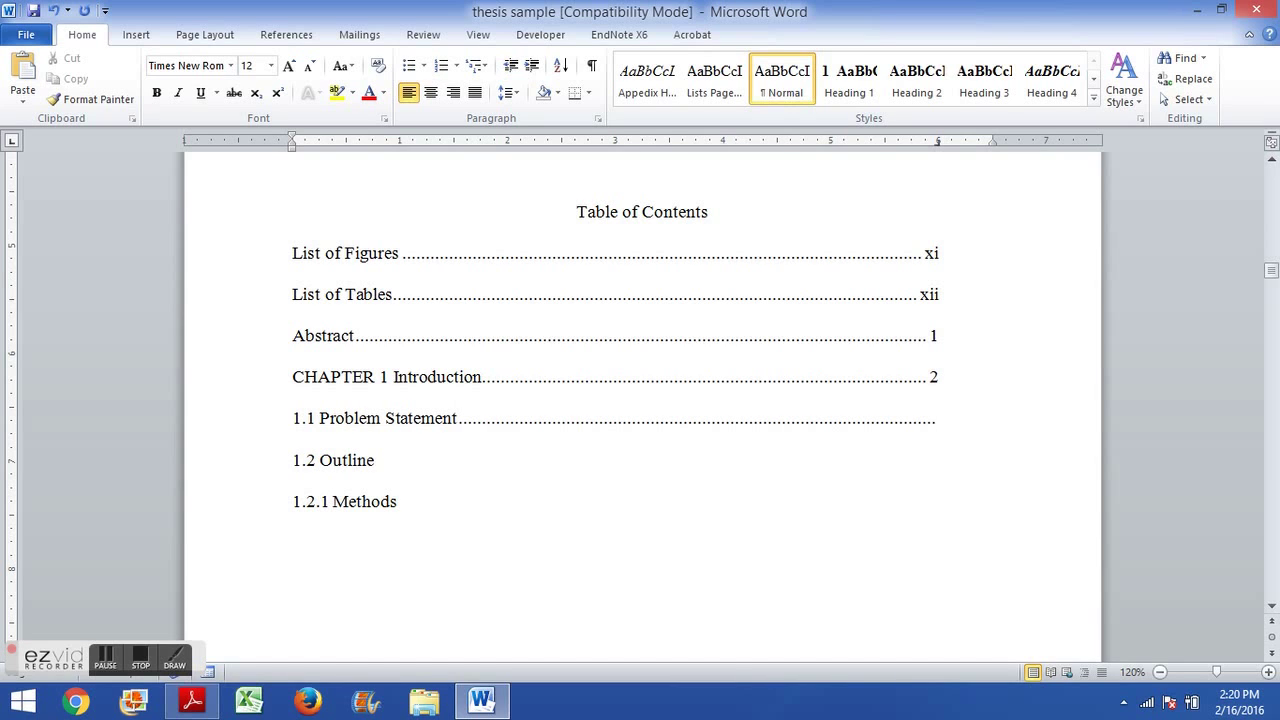
{"action": "type", "text": "3"}
Give 1.2 Outline and 1.2.1 Methods leaders with page 4; a stray 44 lands after Introduction.
{"action": "left_click", "coordinate": [440, 465]}
{"action": "key", "text": "Tab"}
{"action": "type", "text": "4"}
{"action": "left_click", "coordinate": [410, 502]}
{"action": "key", "text": "Tab"}
{"action": "type", "text": "4"}
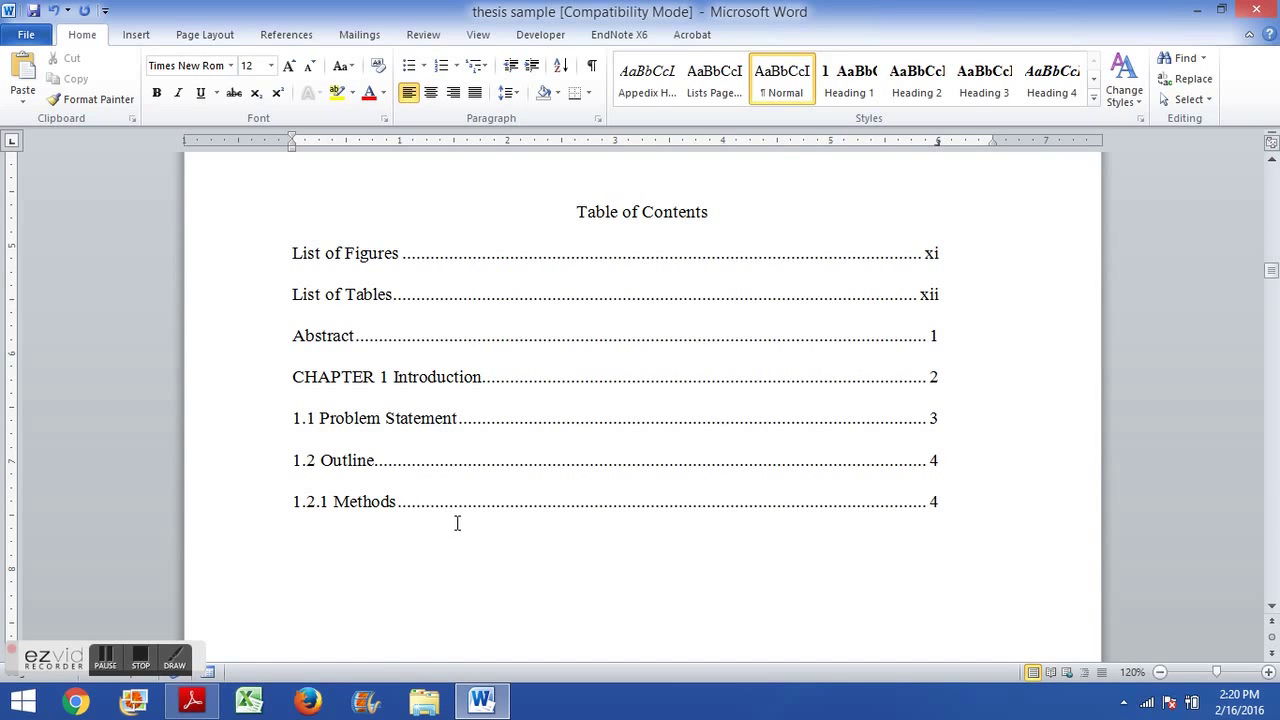
{"action": "left_click", "coordinate": [482, 377]}
{"action": "type", "text": "44"}
Remove the stray 44 from the Introduction line and revert to the generated contents with pages 3, 4, 6, 6.
{"action": "key", "text": "Return"}
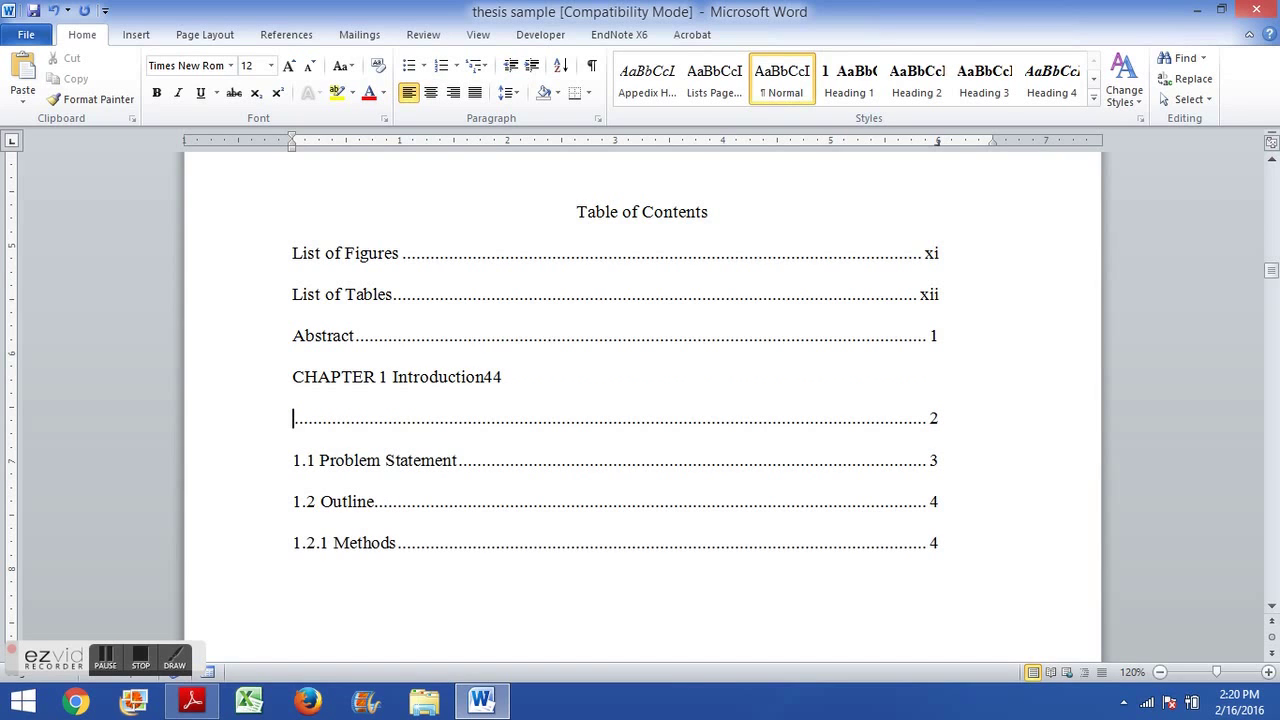
{"action": "left_click", "coordinate": [502, 377]}
{"action": "key", "text": "Left"}
{"action": "key", "text": "Left"}
{"action": "key", "text": "Tab"}
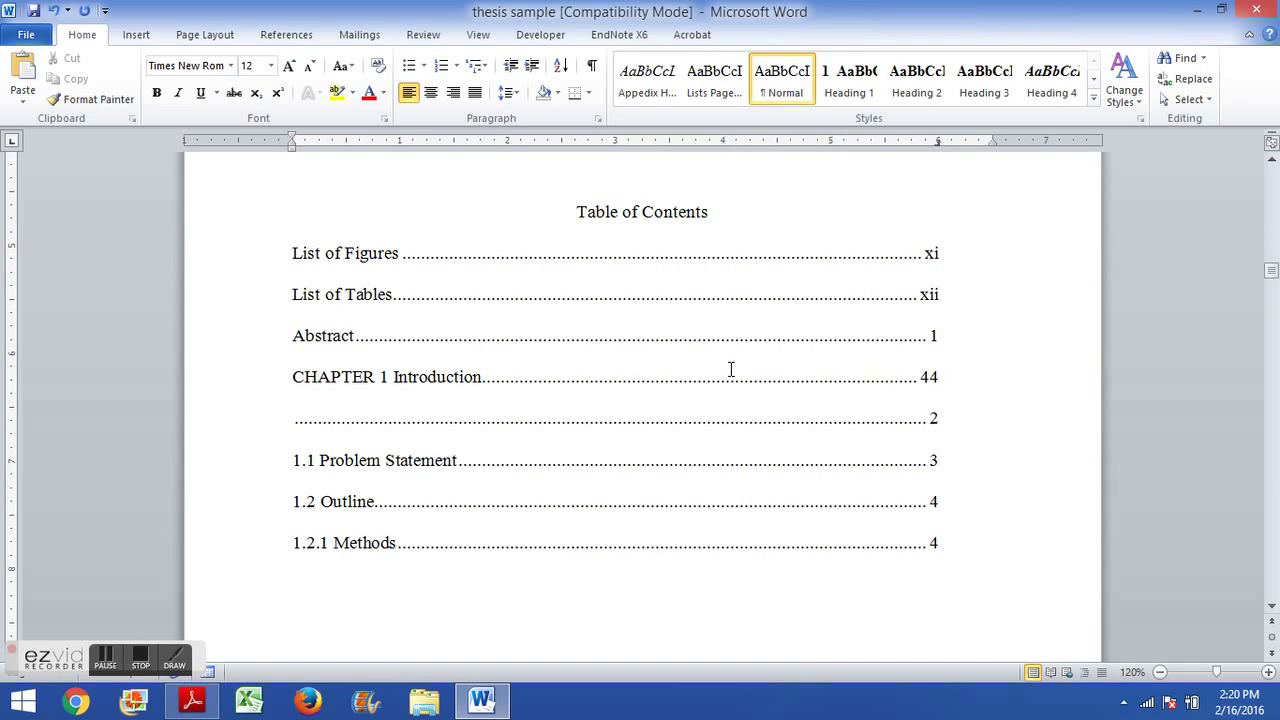
{"action": "key", "text": "BackSpace"}
{"action": "key", "text": "End"}
{"action": "key", "text": "Delete"}
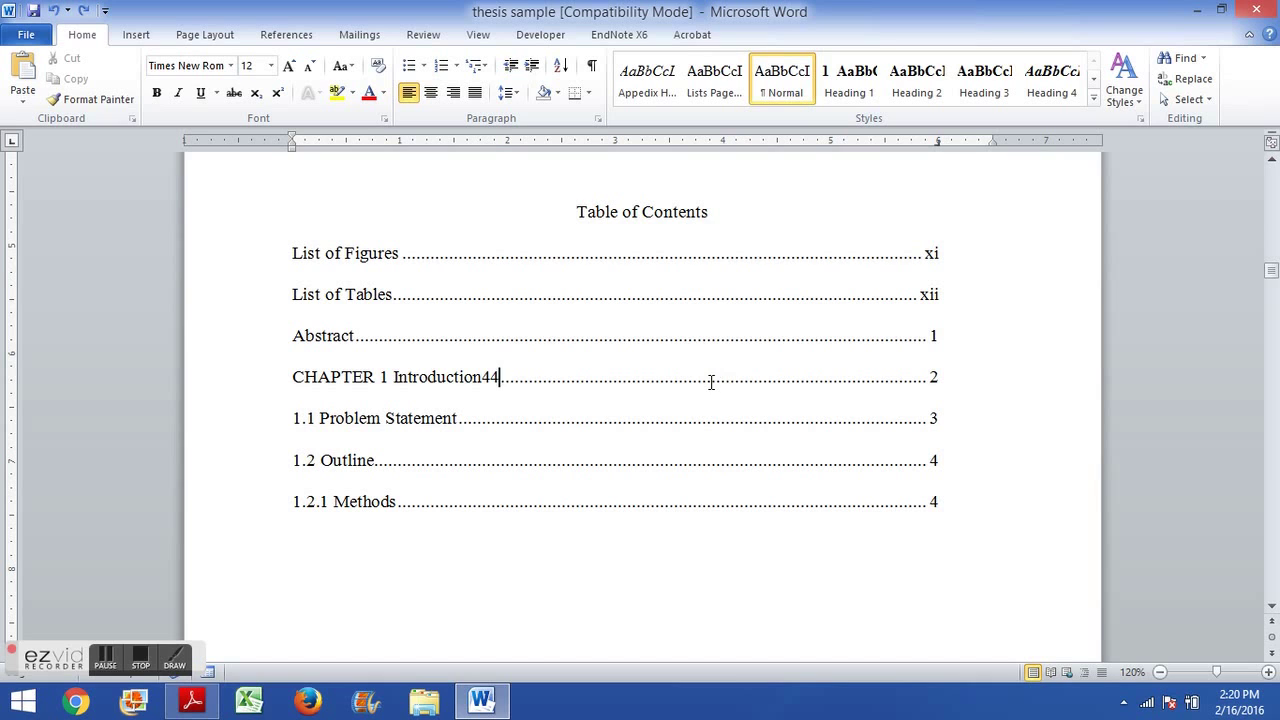
{"action": "key", "text": "BackSpace"}
{"action": "key", "text": "BackSpace"}
{"action": "key", "text": "F9"}
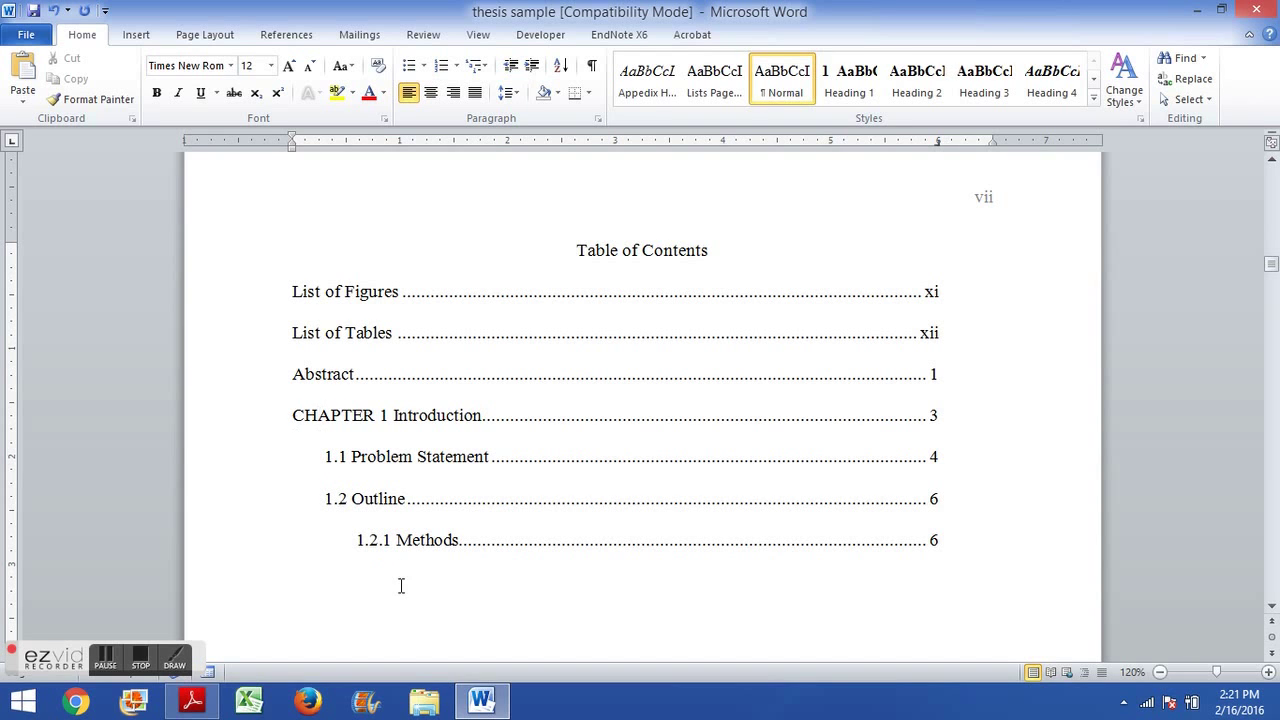
Bring back the manual contents and indent 1.1 Problem Statement, 1.2 Outline, and 1.2.1 Methods further.
{"action": "key", "text": "ctrl+z"}
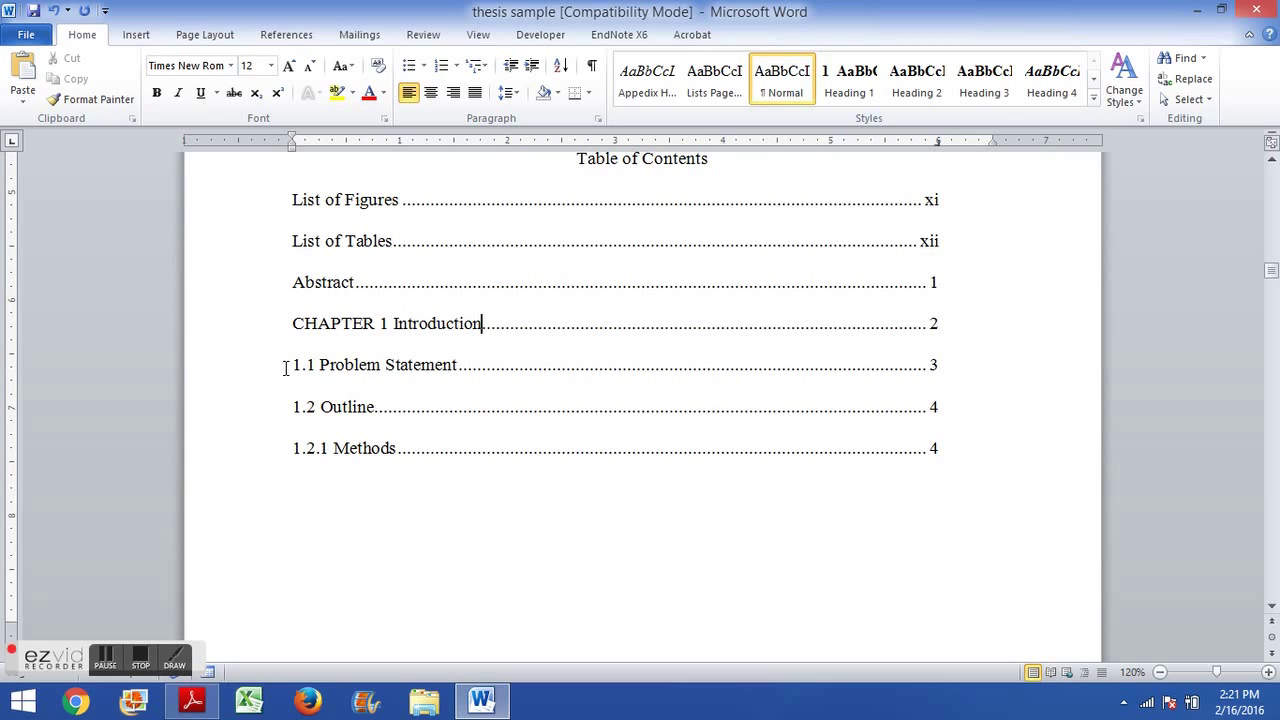
{"action": "left_click", "coordinate": [291, 364]}
{"action": "key", "text": "Tab"}
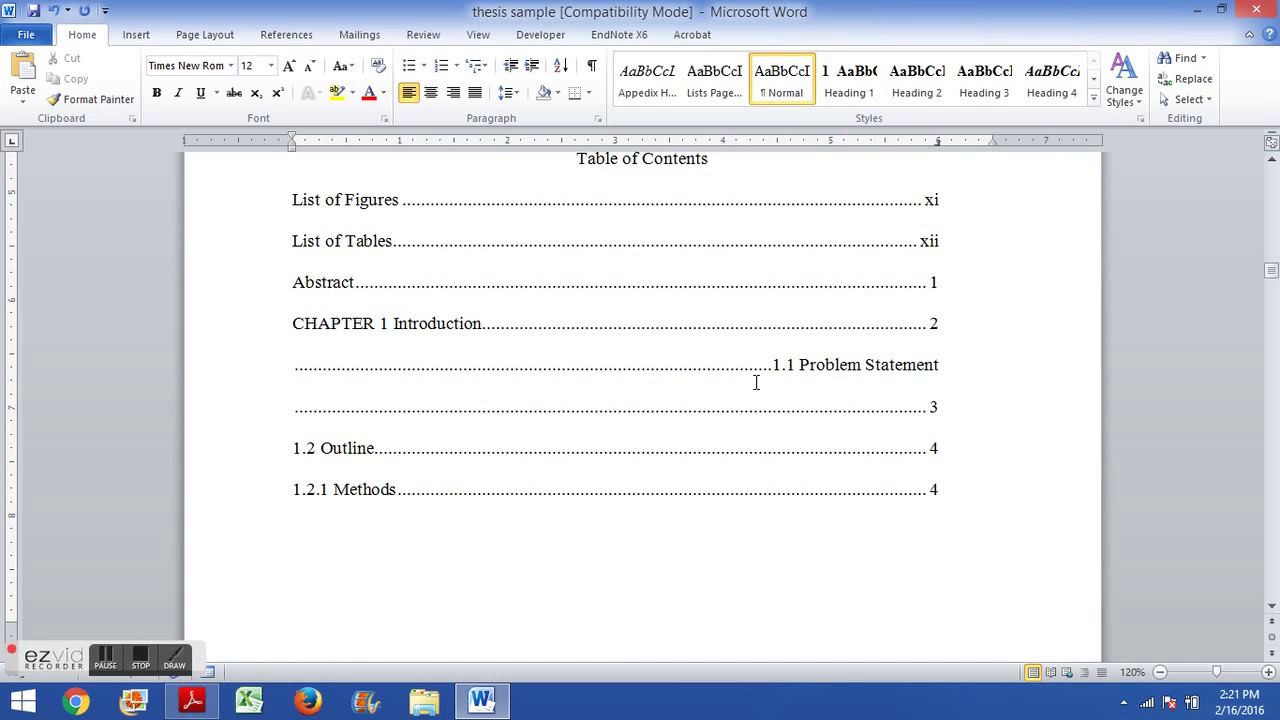
{"action": "key", "text": "BackSpace"}
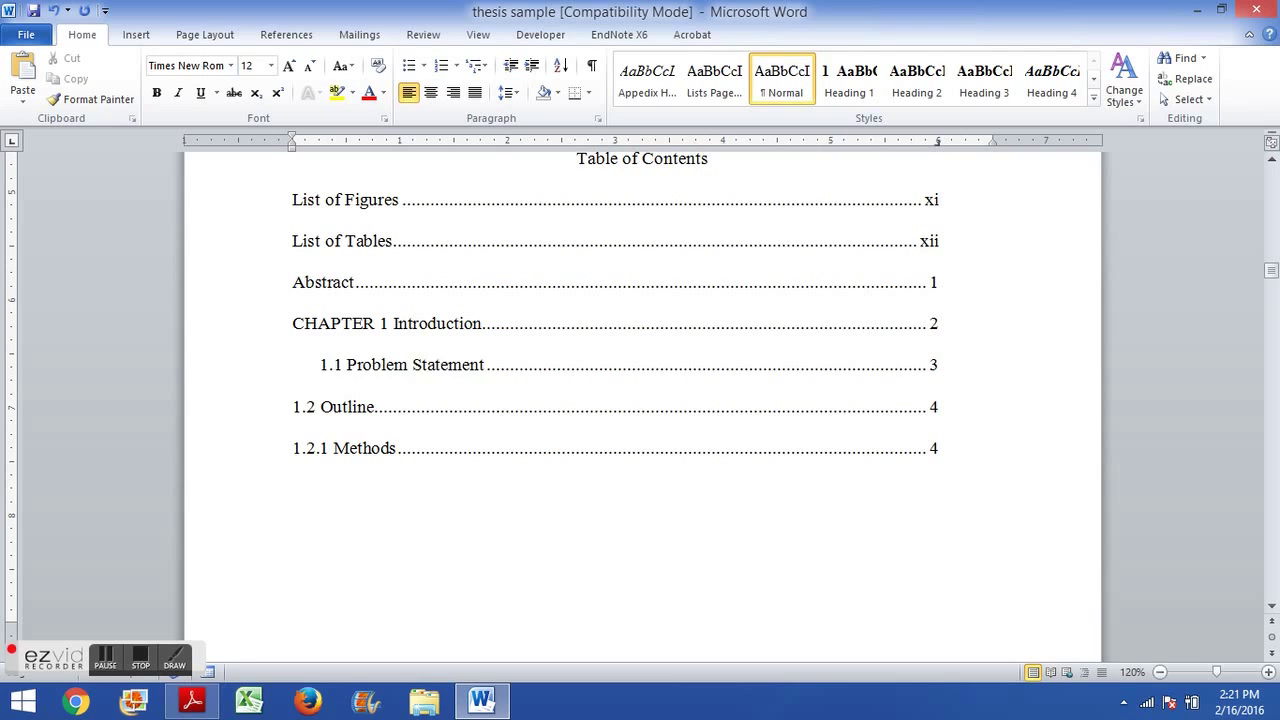
{"action": "key", "text": "Down"}
{"action": "key", "text": "Left"}
{"action": "key", "text": "Left"}
{"action": "key", "text": "Left"}
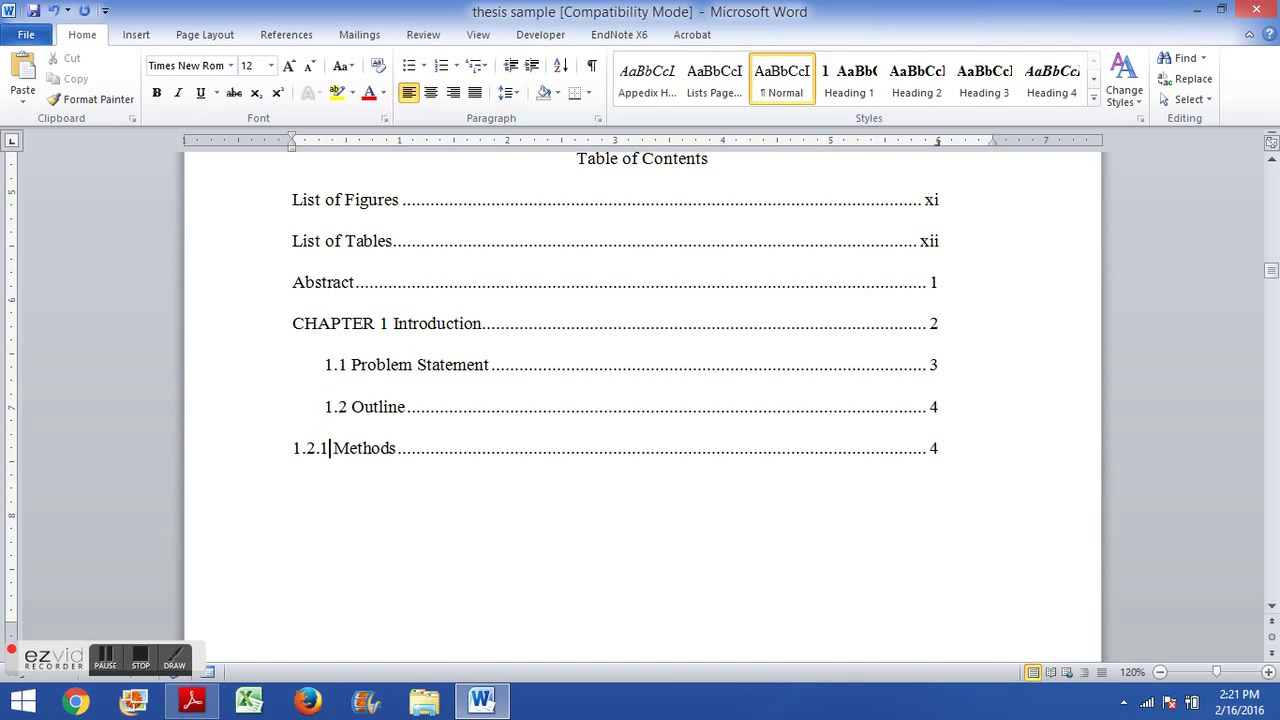
{"action": "key", "text": "Left"}
{"action": "key", "text": "Left"}
{"action": "key", "text": "Left"}
{"action": "key", "text": "Left"}
{"action": "key", "text": "Left"}
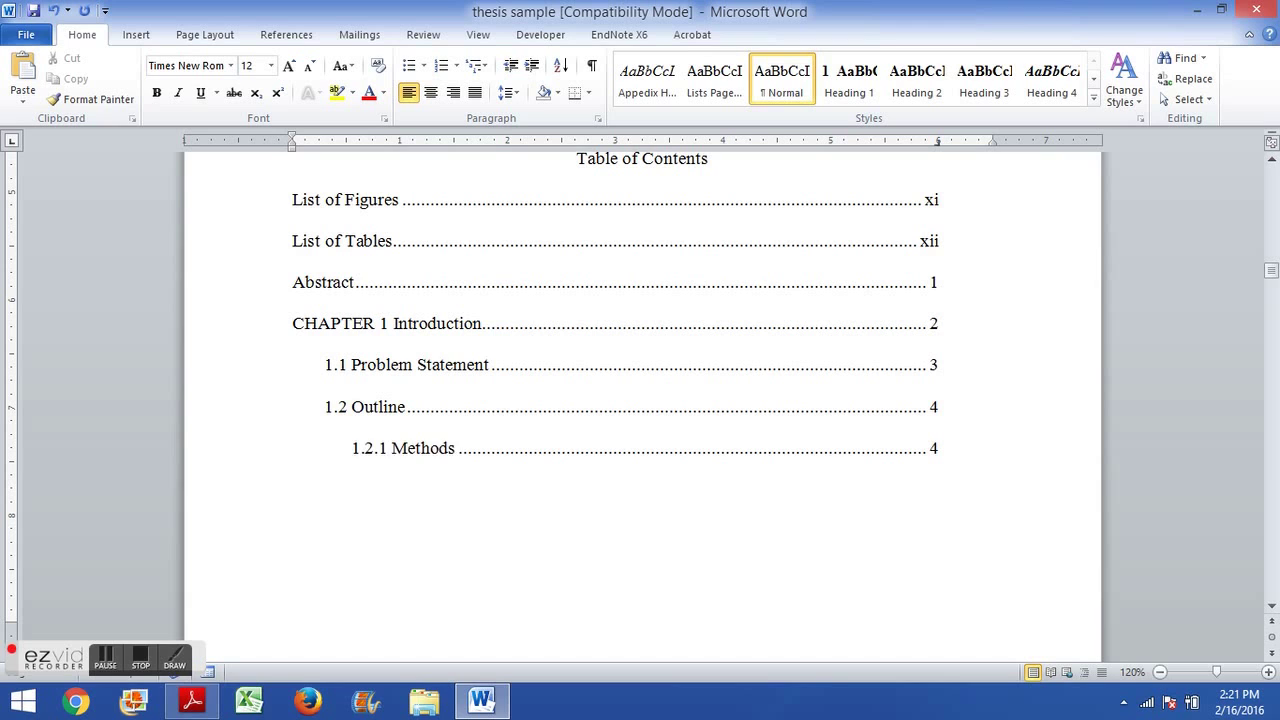
{"action": "scroll", "coordinate": [331, 436], "scroll_direction": "up", "scroll_amount": 2}
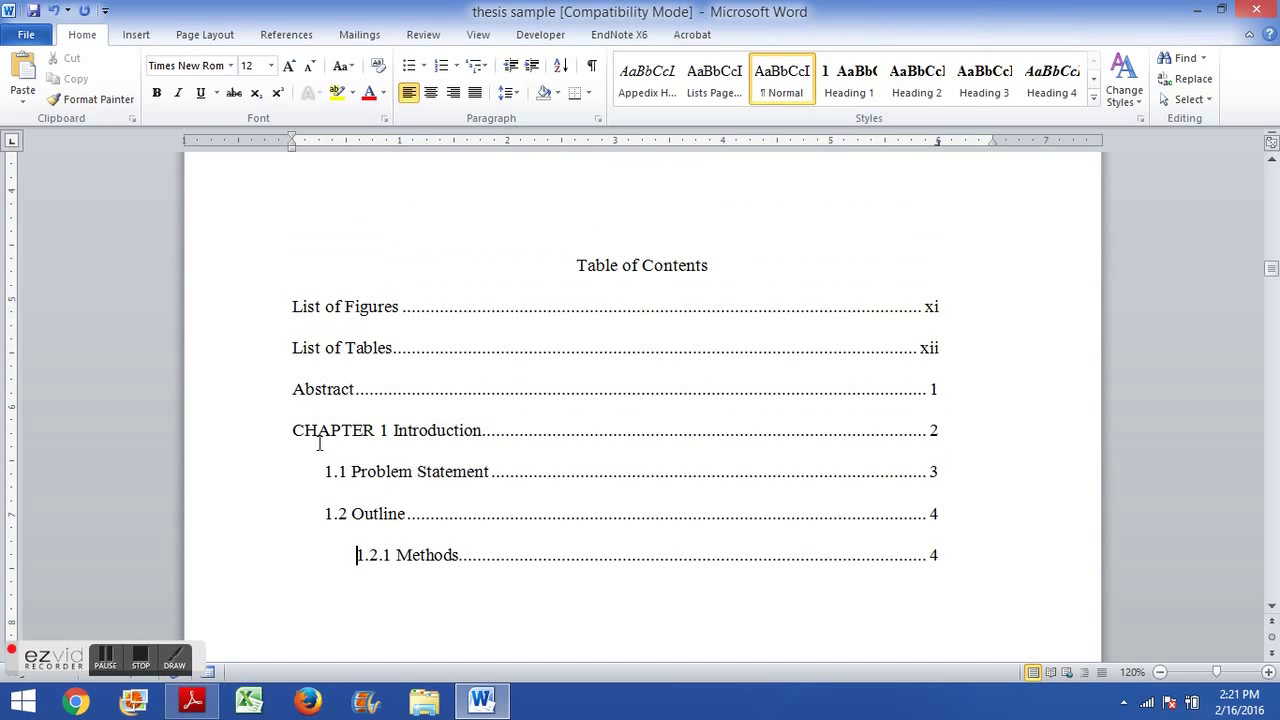